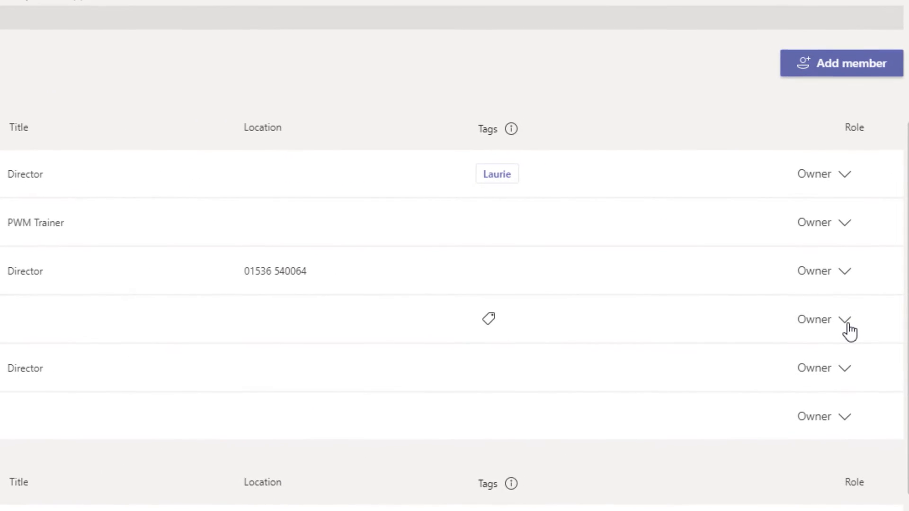
# Change the role of the fourth listed team owner to Member.
pyautogui.click(846, 326)
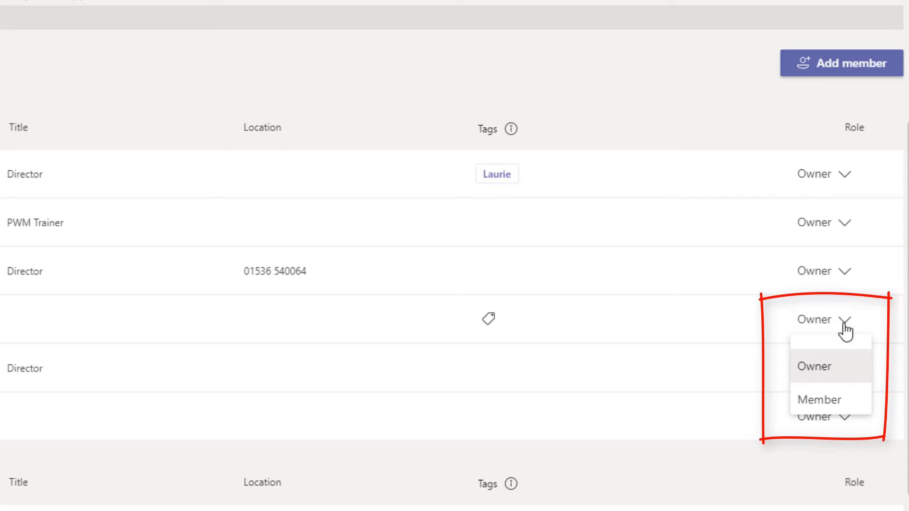
pyautogui.click(812, 399)
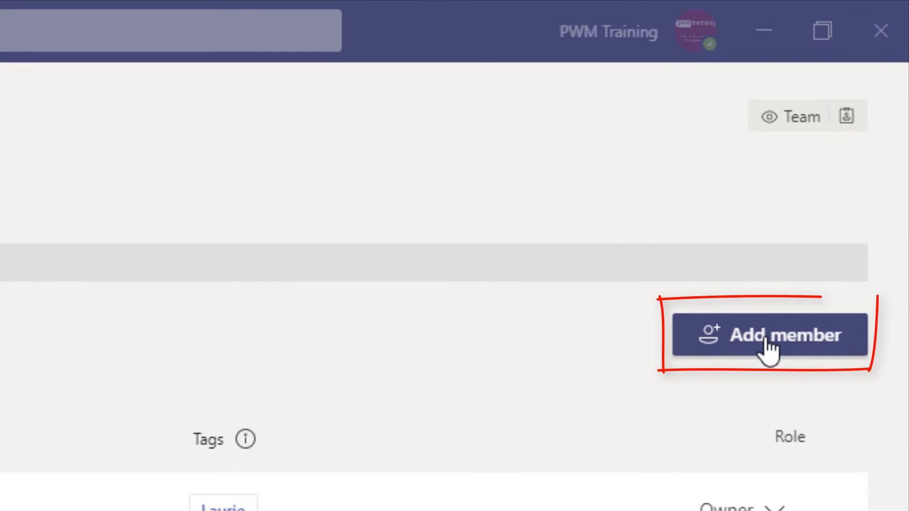
# Add PWM Trainer2 to the "Training (to be used on Training courses only)" team, keeping the Member role.
pyautogui.click(769, 350)
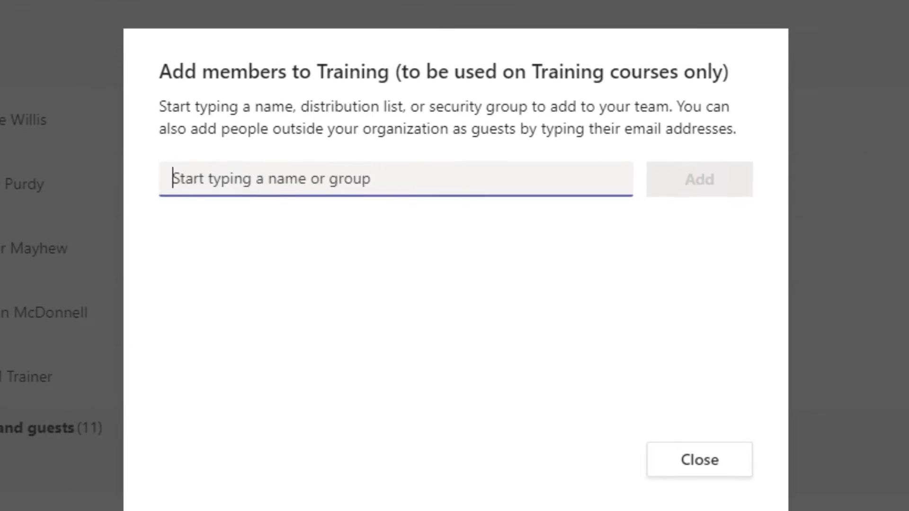
pyautogui.write('pwm')
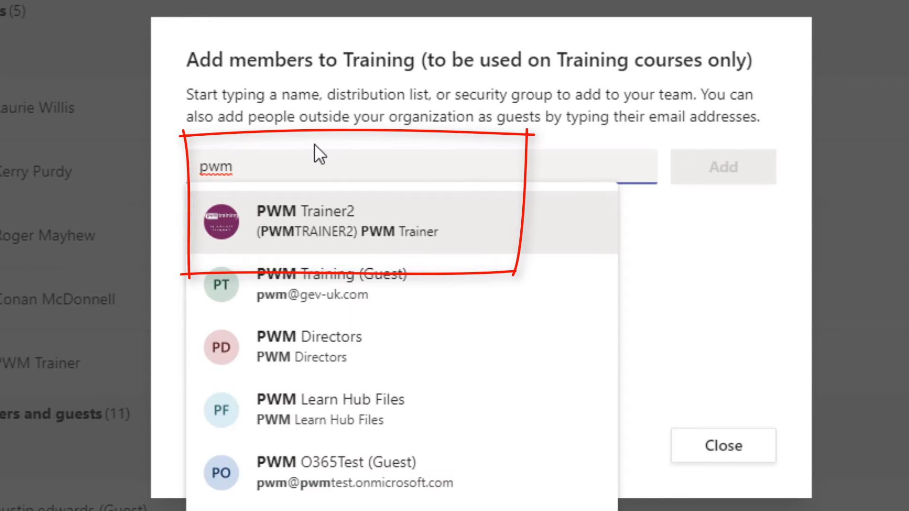
pyautogui.click(319, 232)
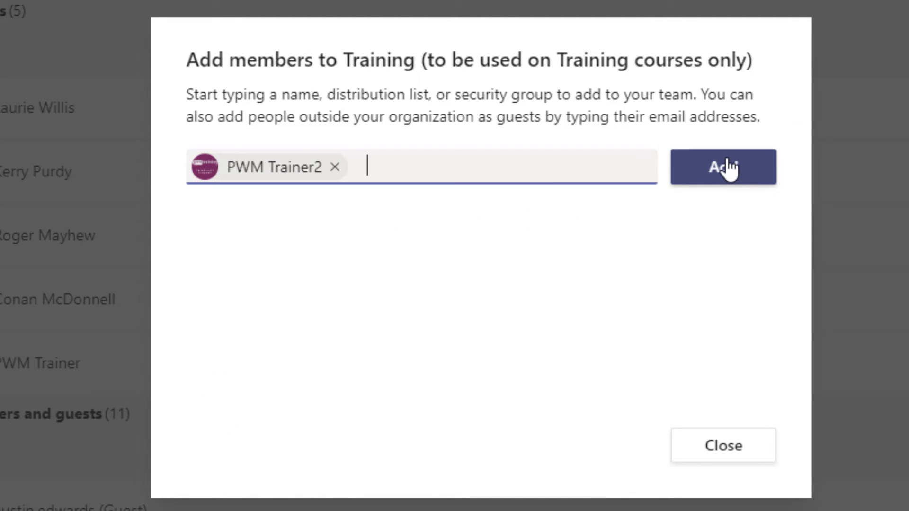
pyautogui.click(725, 175)
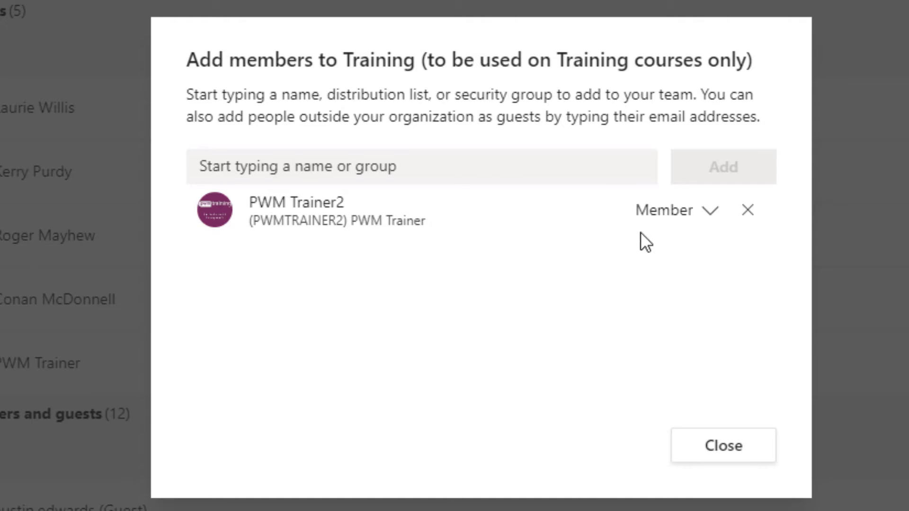
pyautogui.click(709, 219)
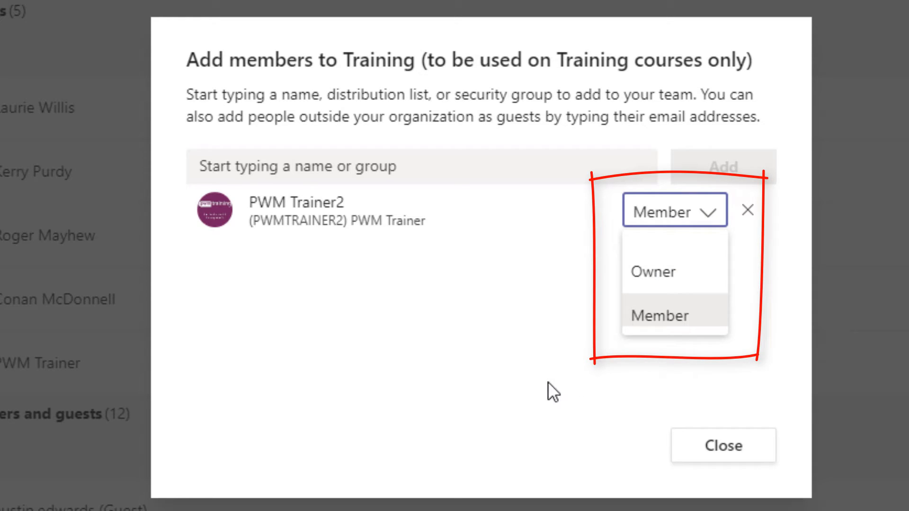
pyautogui.click(668, 225)
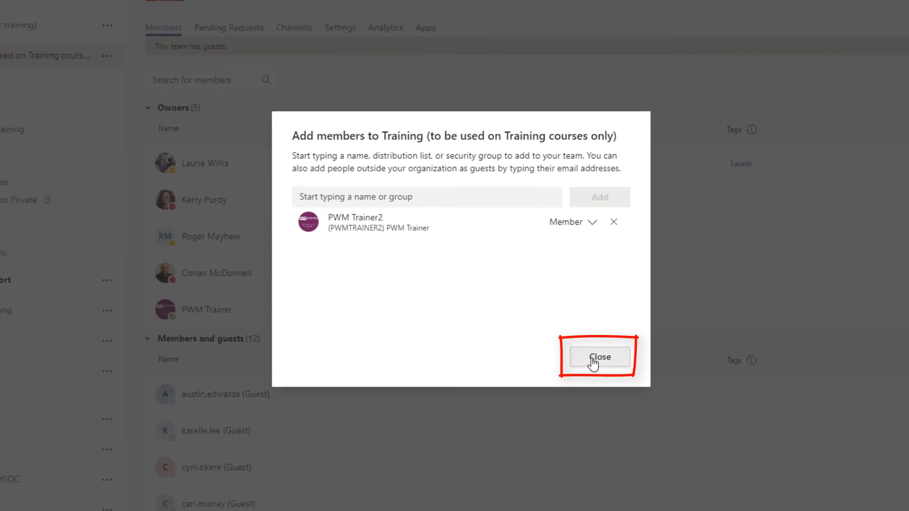
pyautogui.click(596, 360)
# Create a channel named "Video Test" in the Training team with privacy set to Private, leaving the description empty.
pyautogui.moveTo(329, 441)
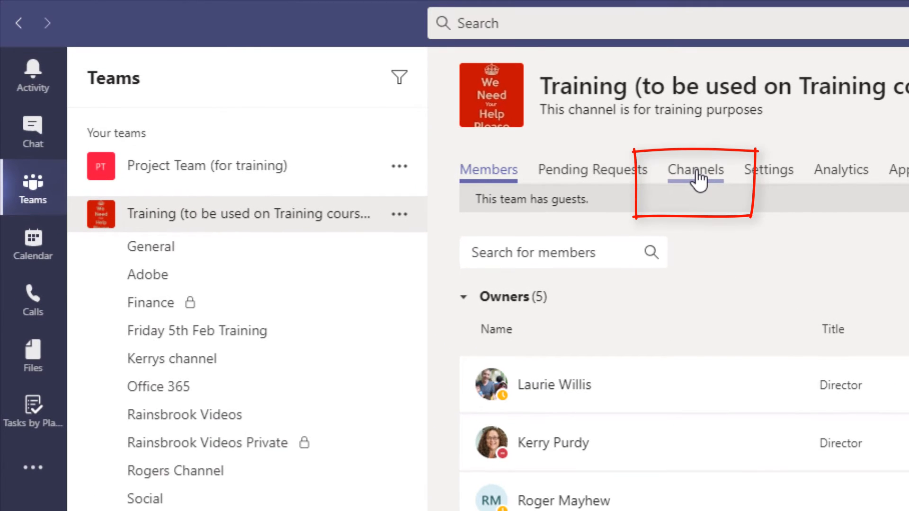
pyautogui.click(698, 179)
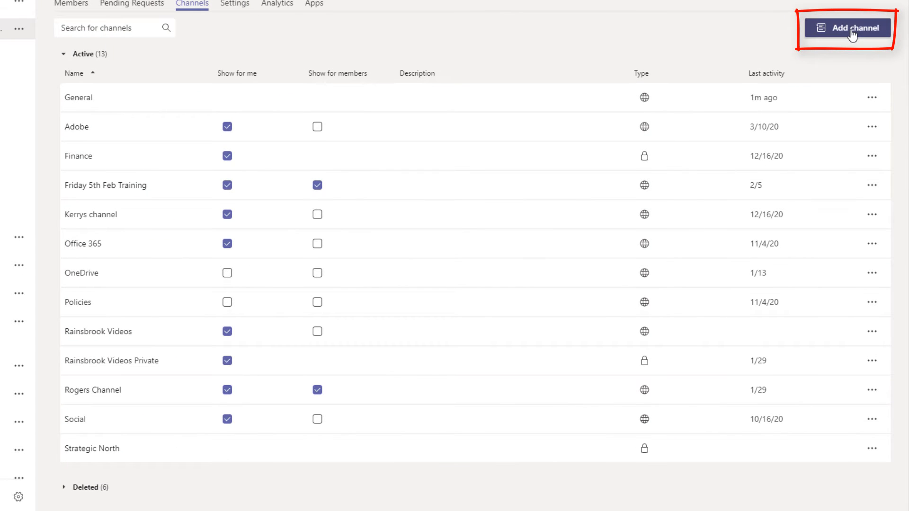
pyautogui.click(852, 34)
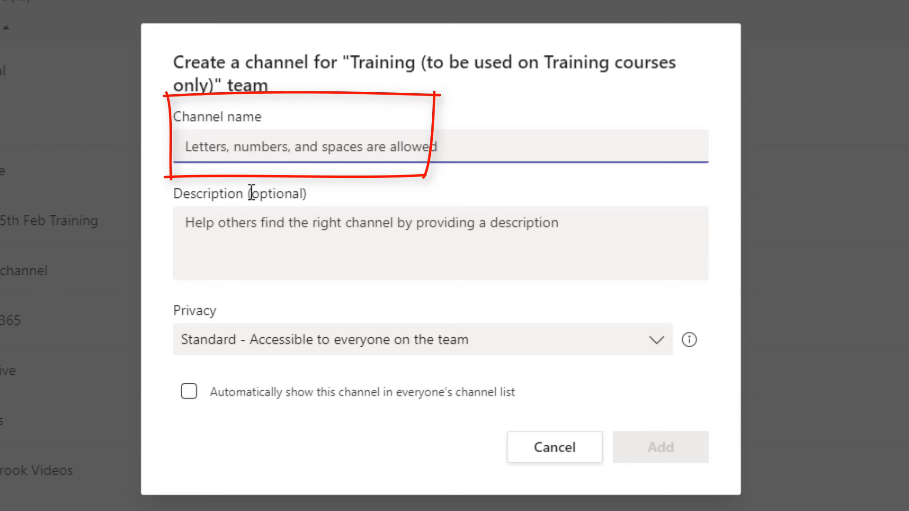
pyautogui.write('Video ')
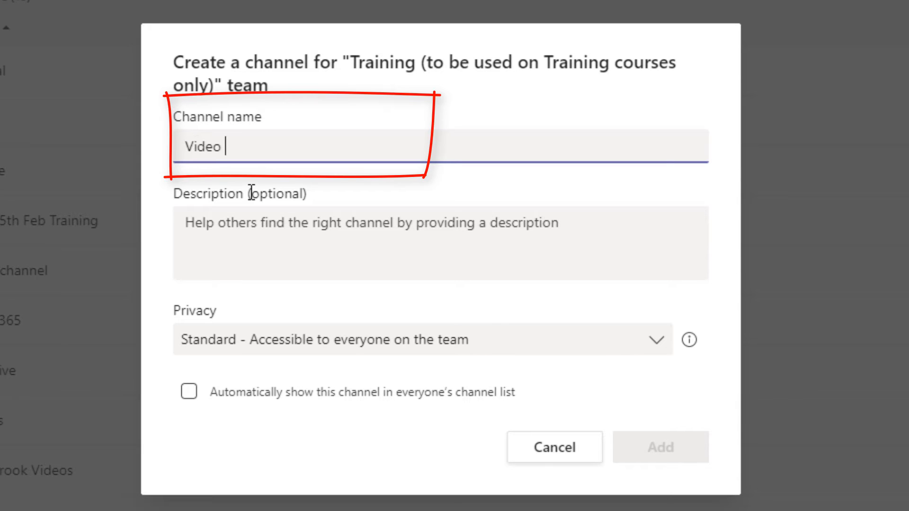
pyautogui.write('Test')
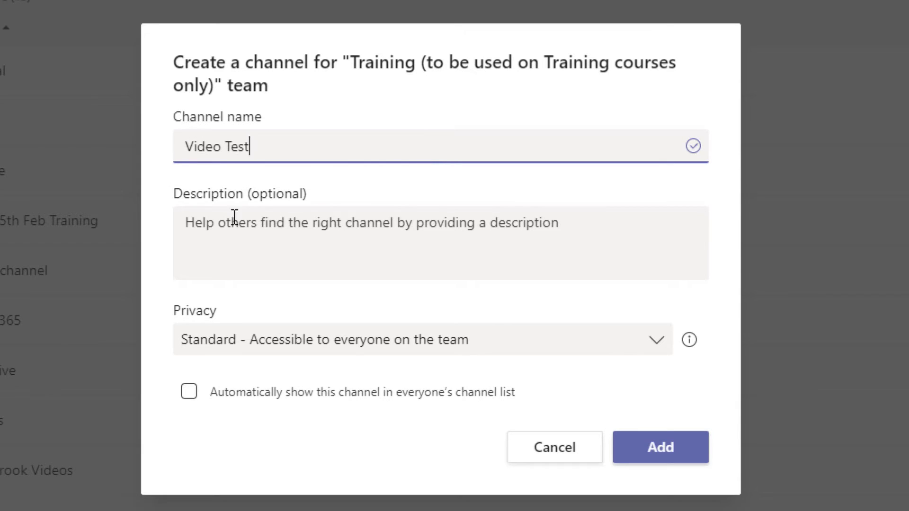
pyautogui.click(237, 221)
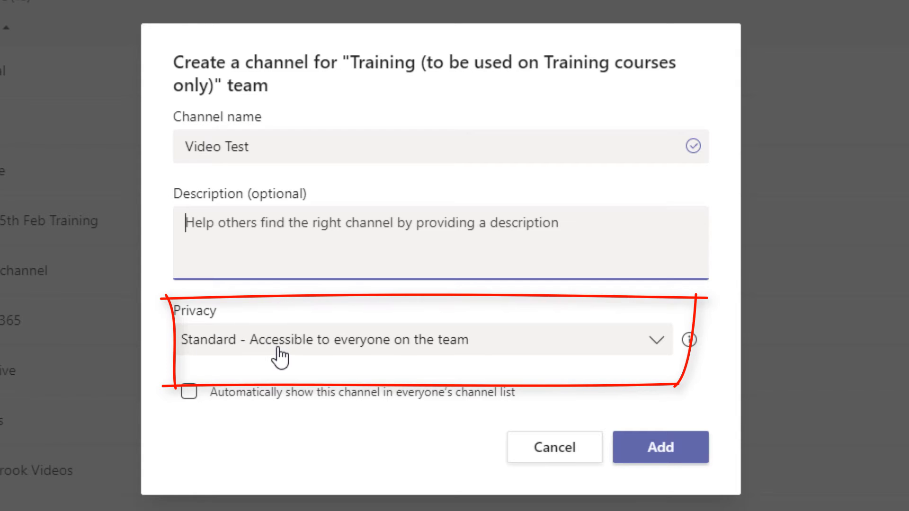
pyautogui.press('Tab')
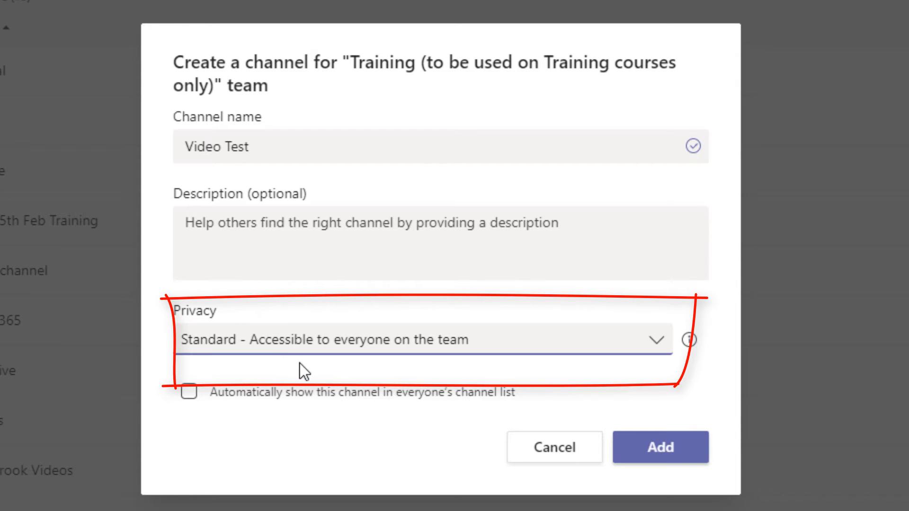
pyautogui.click(657, 349)
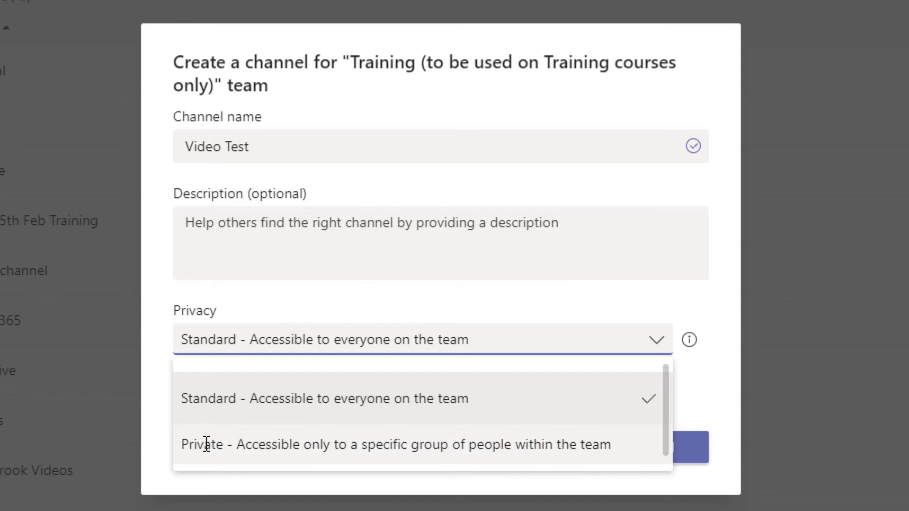
pyautogui.click(275, 449)
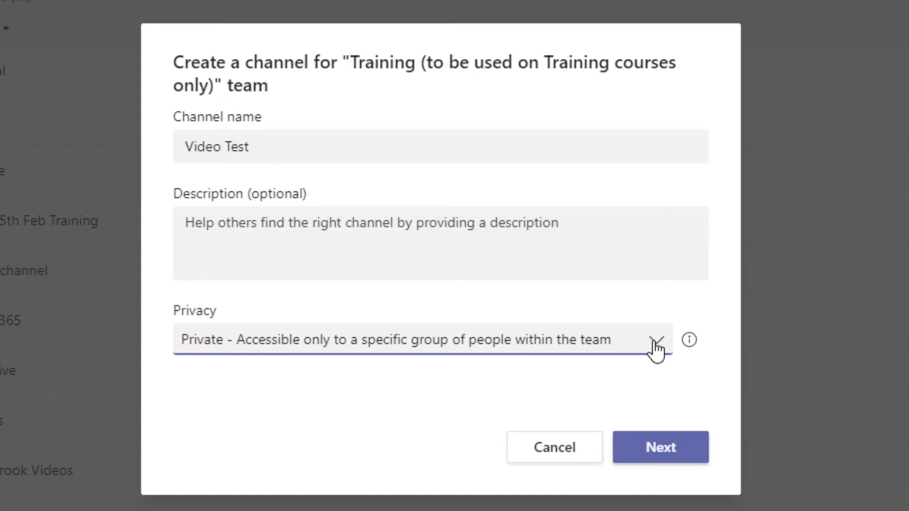
pyautogui.click(655, 457)
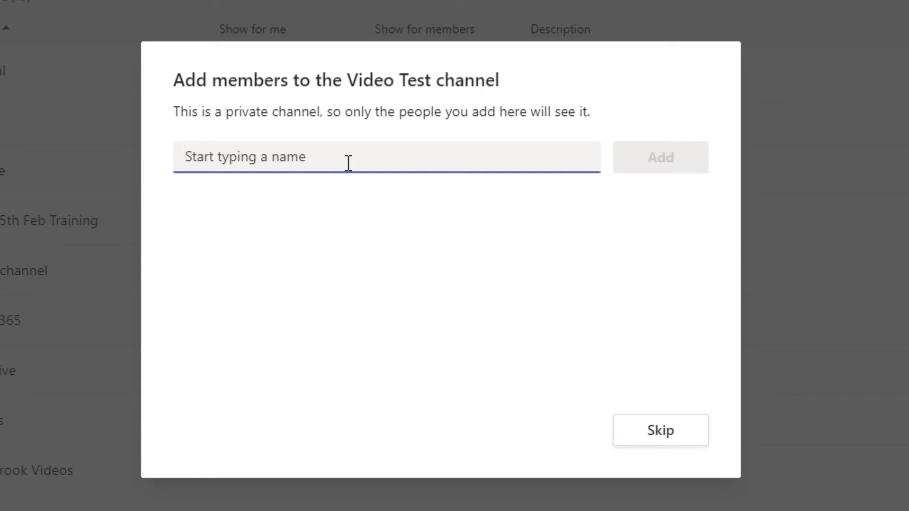
# Add PWM Trainer2 and the colleague found by searching "rog" to the private Video Test channel.
pyautogui.write('pwm')
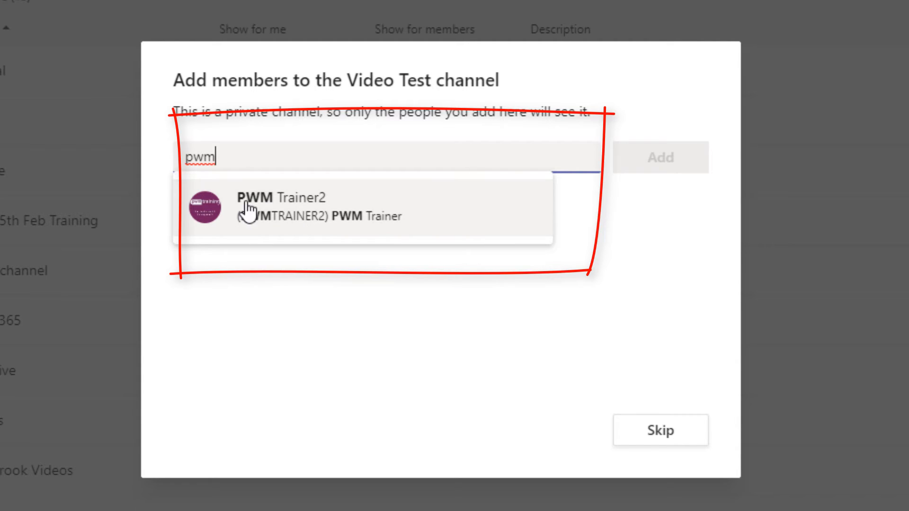
pyautogui.click(248, 208)
pyautogui.write('rog')
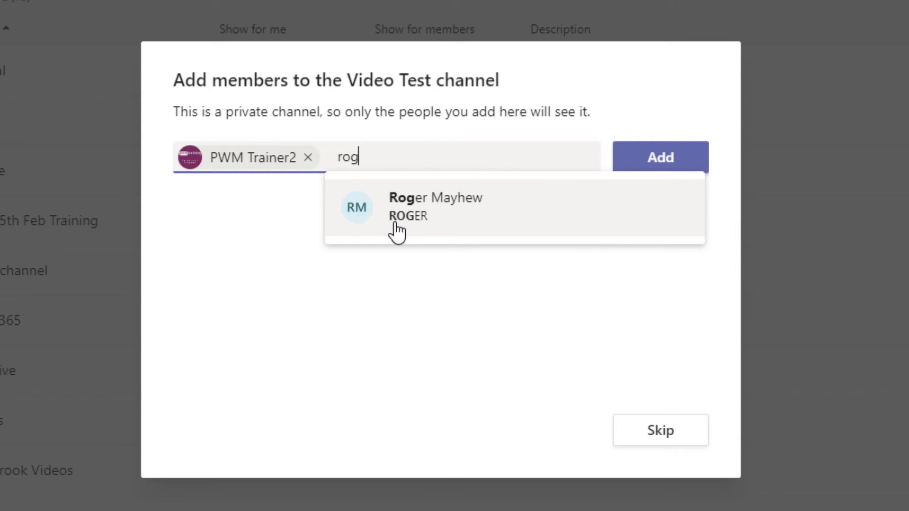
pyautogui.click(394, 224)
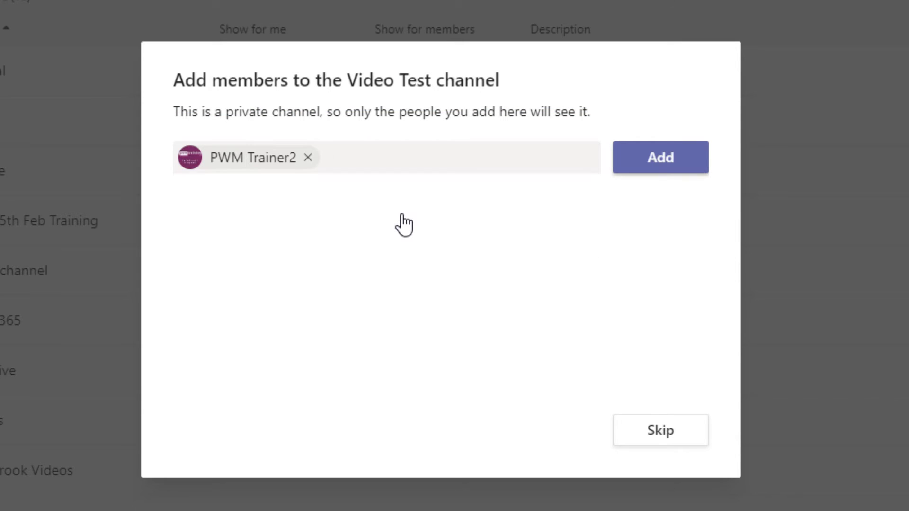
pyautogui.click(666, 163)
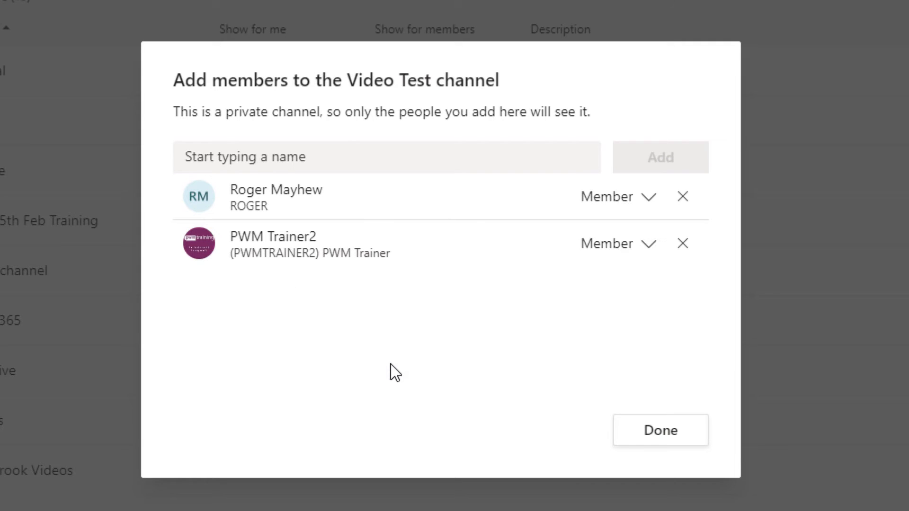
# Make the colleague listed above PWM Trainer2 an Owner of the Video Test channel and finish adding members.
pyautogui.click(642, 246)
pyautogui.click(641, 245)
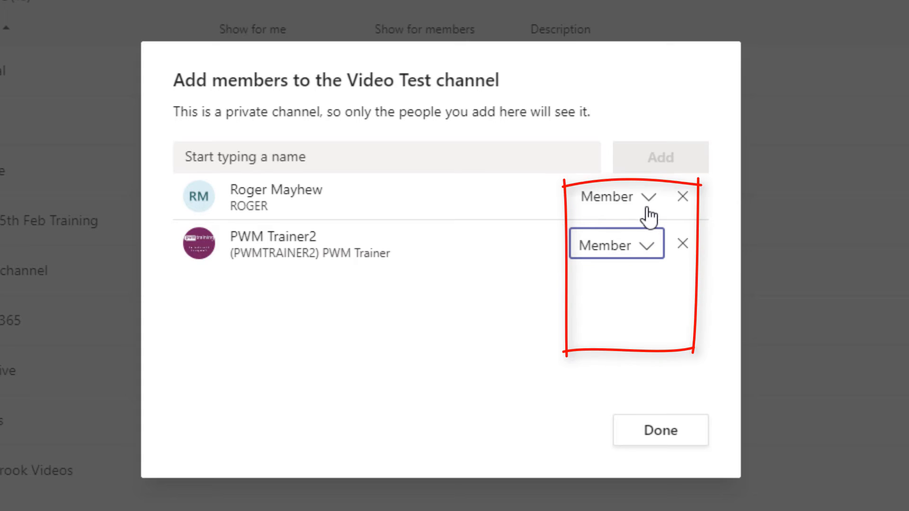
pyautogui.click(646, 202)
pyautogui.click(647, 199)
pyautogui.click(633, 253)
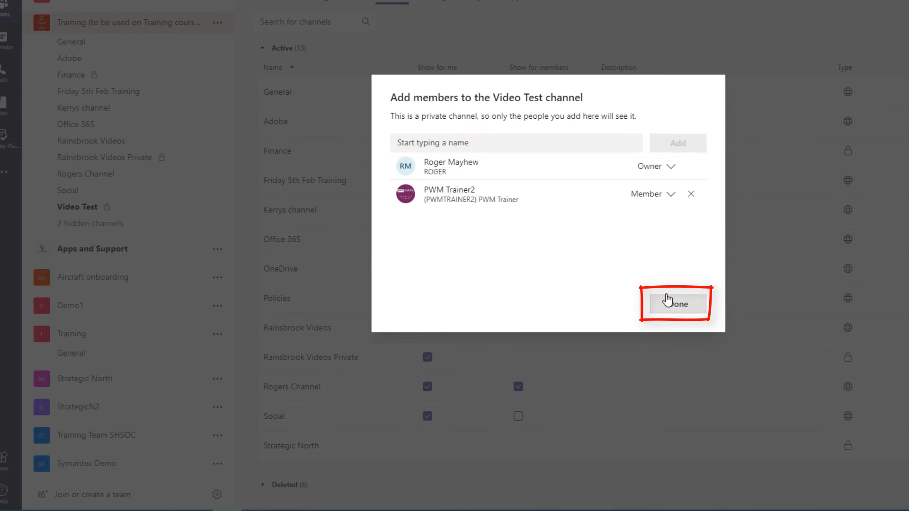
pyautogui.click(667, 301)
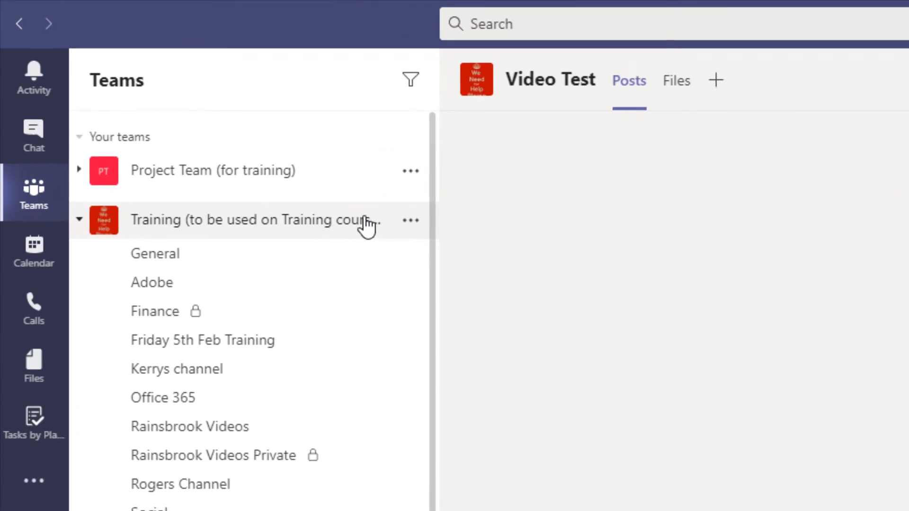
# Open the Training team's management settings and look at the options for changing the team picture.
pyautogui.click(410, 220)
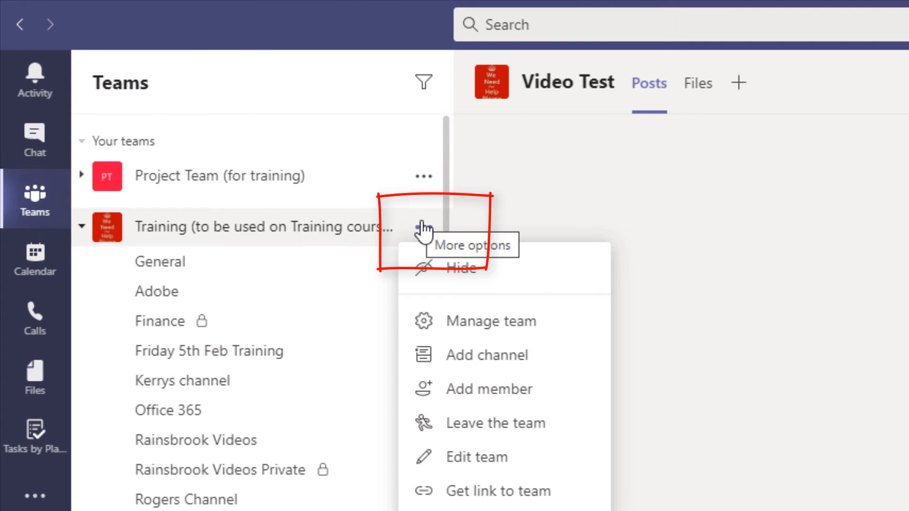
pyautogui.click(496, 326)
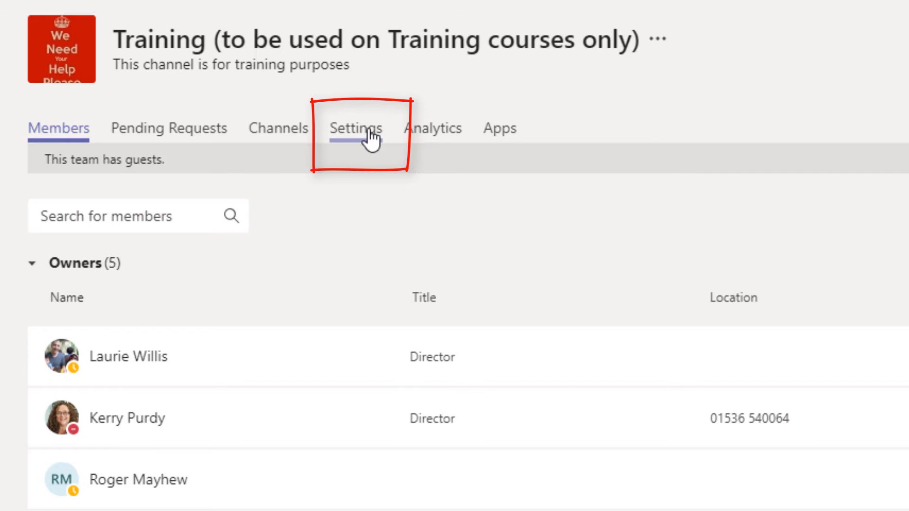
pyautogui.click(369, 128)
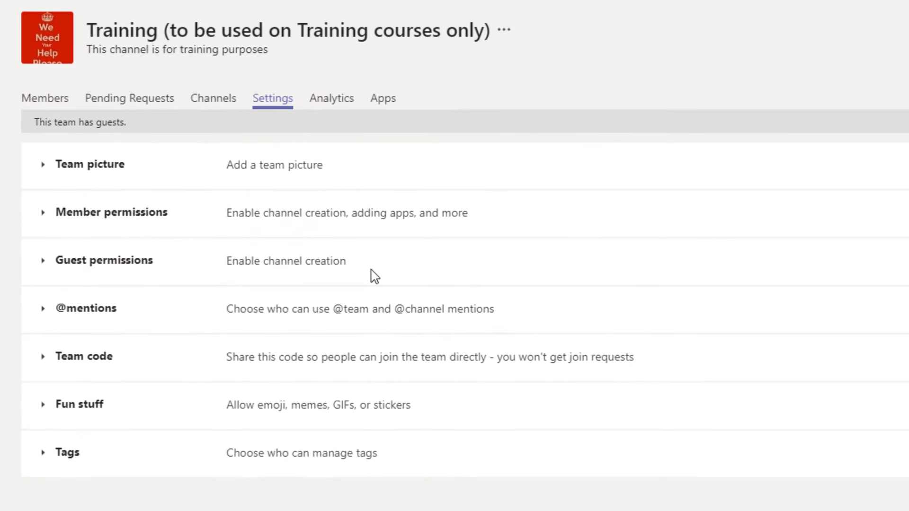
pyautogui.click(40, 159)
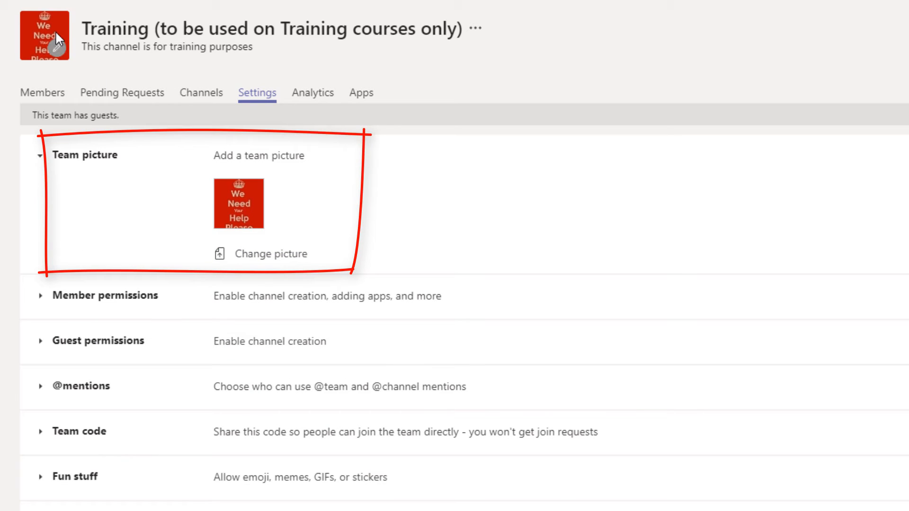
pyautogui.click(259, 256)
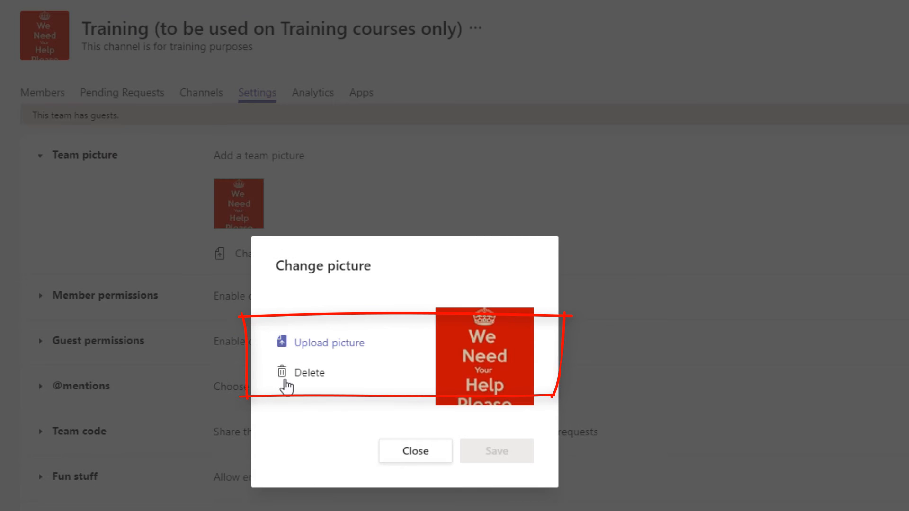
pyautogui.click(423, 455)
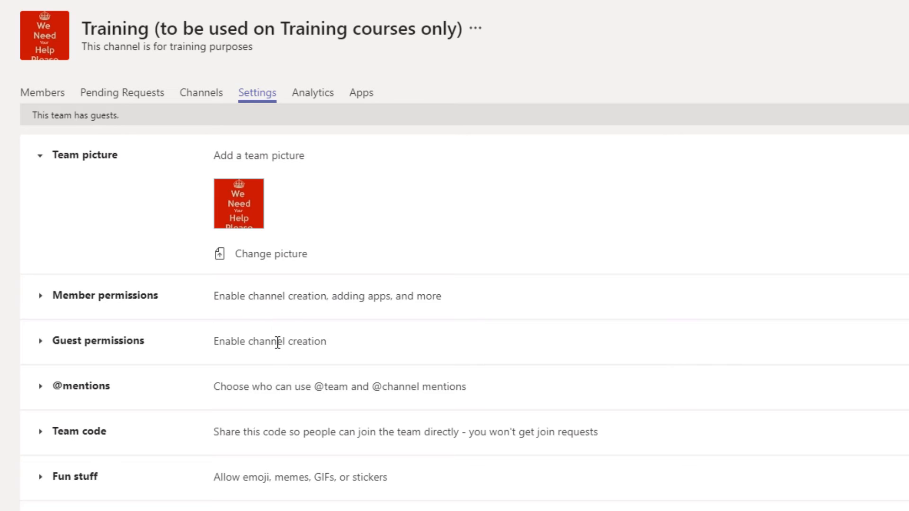
# Review the member permissions and the guest permissions in the team's settings.
pyautogui.click(41, 295)
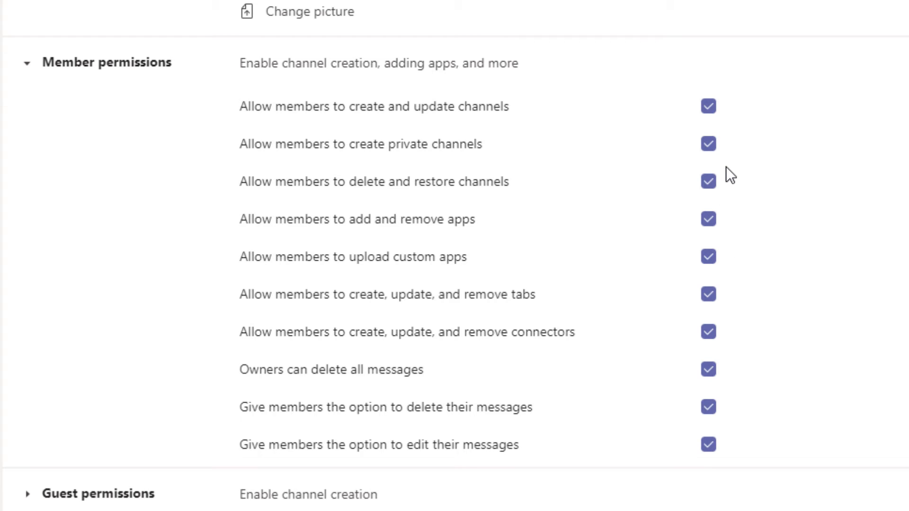
pyautogui.click(25, 70)
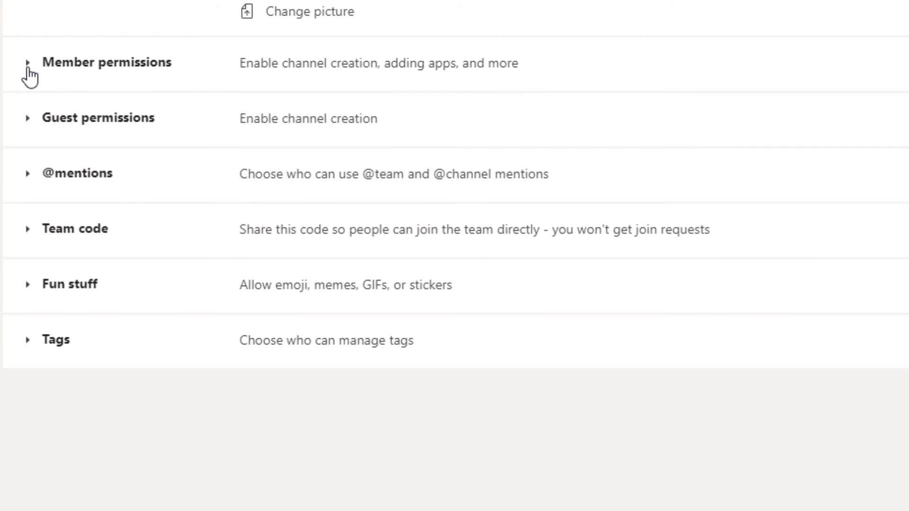
pyautogui.click(27, 119)
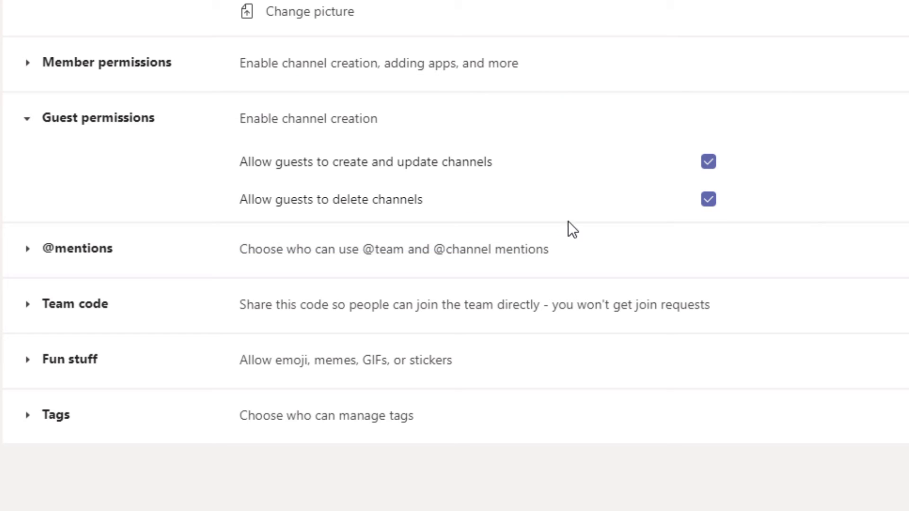
pyautogui.click(27, 118)
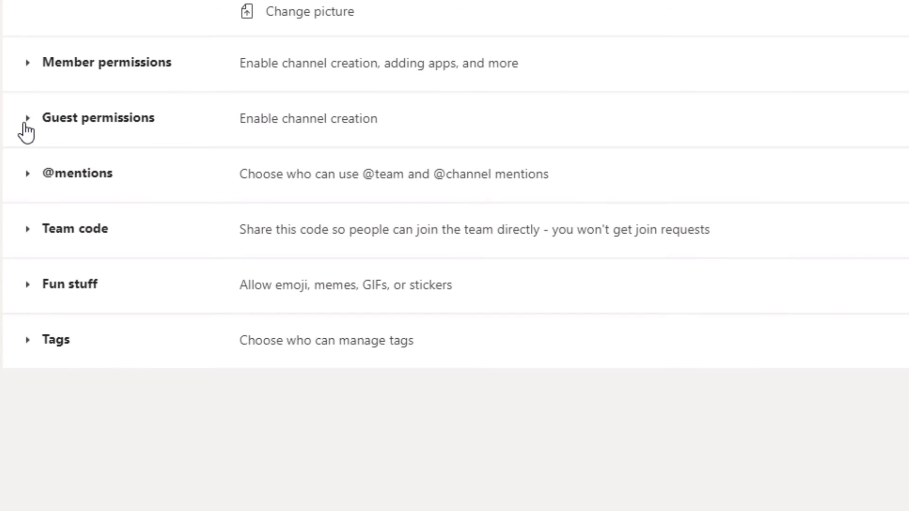
pyautogui.click(28, 176)
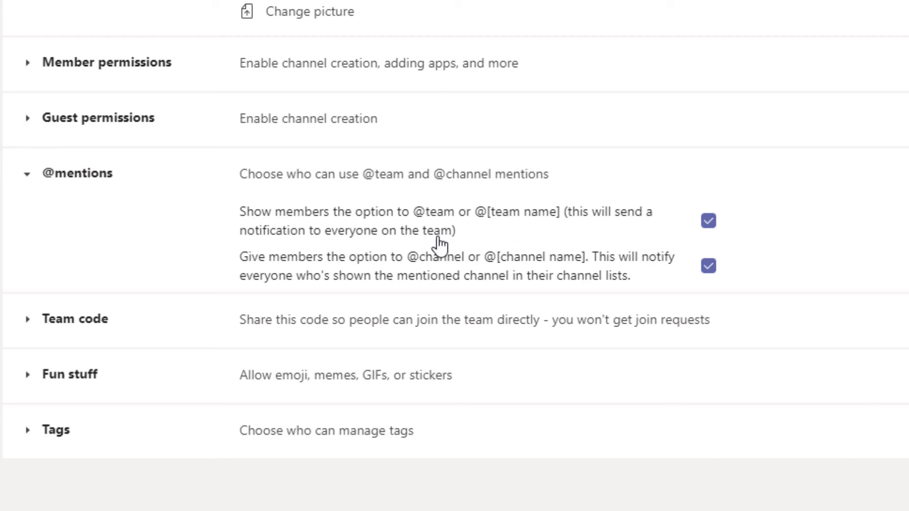
pyautogui.click(31, 189)
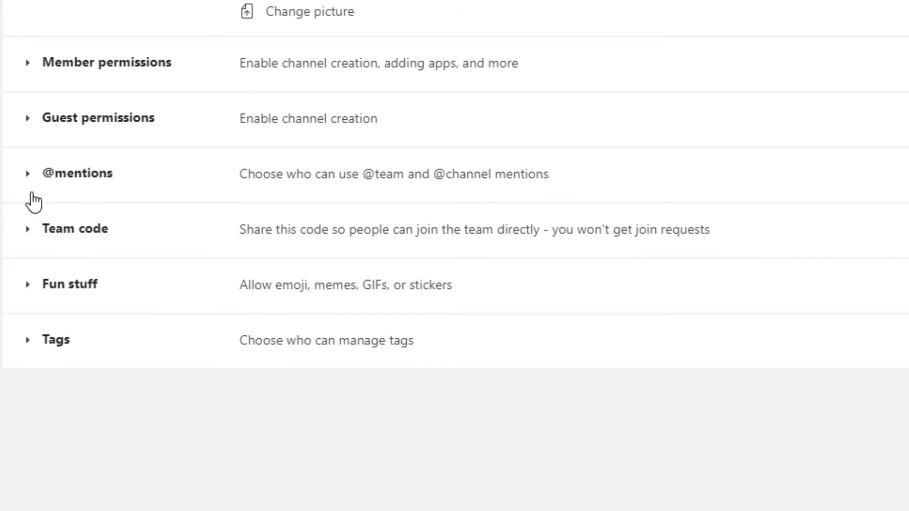
pyautogui.click(29, 231)
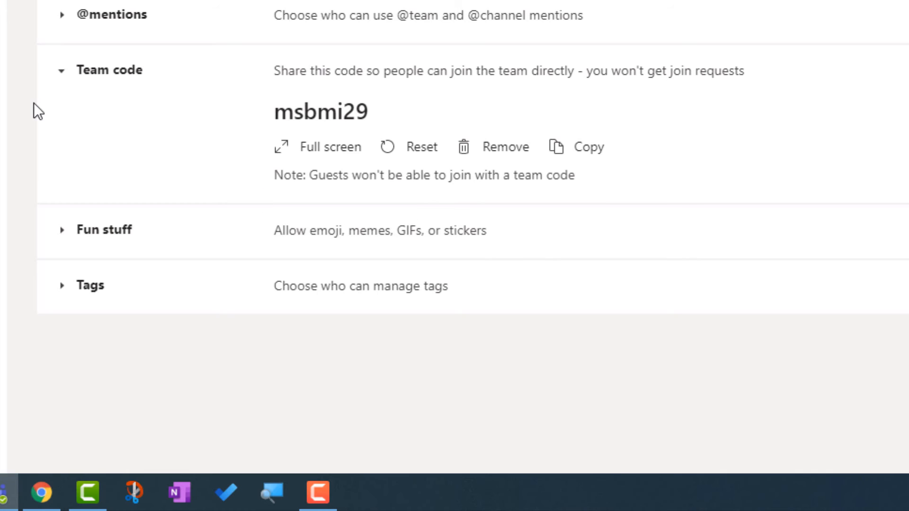
pyautogui.click(60, 73)
# Review the Fun stuff settings and the choices for who can manage the team's tags.
pyautogui.click(62, 126)
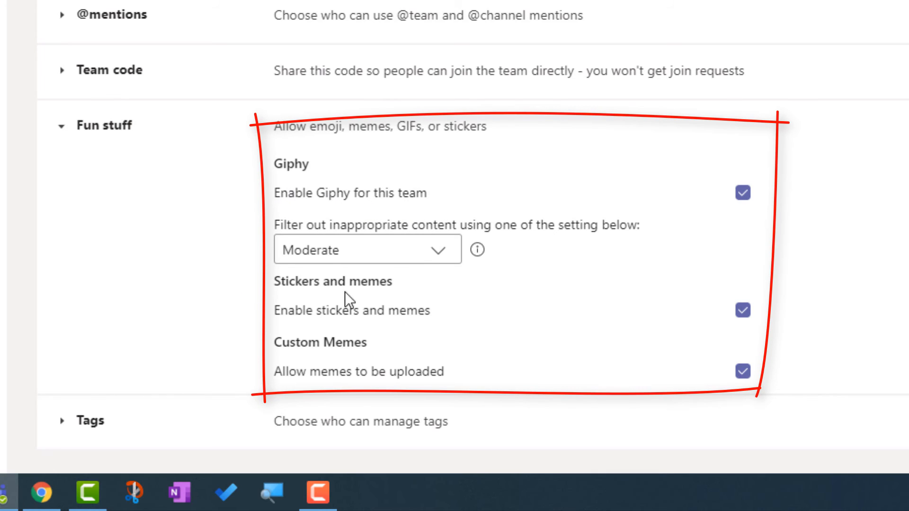
pyautogui.click(61, 132)
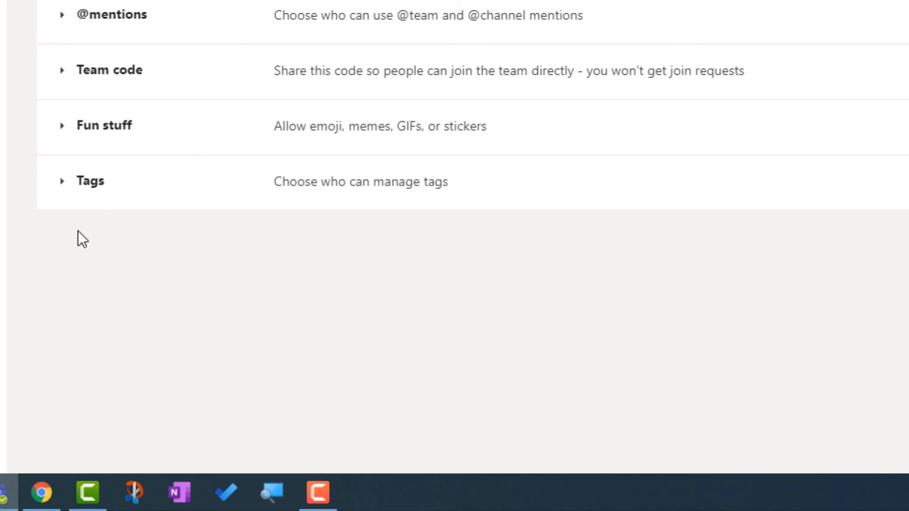
pyautogui.click(62, 181)
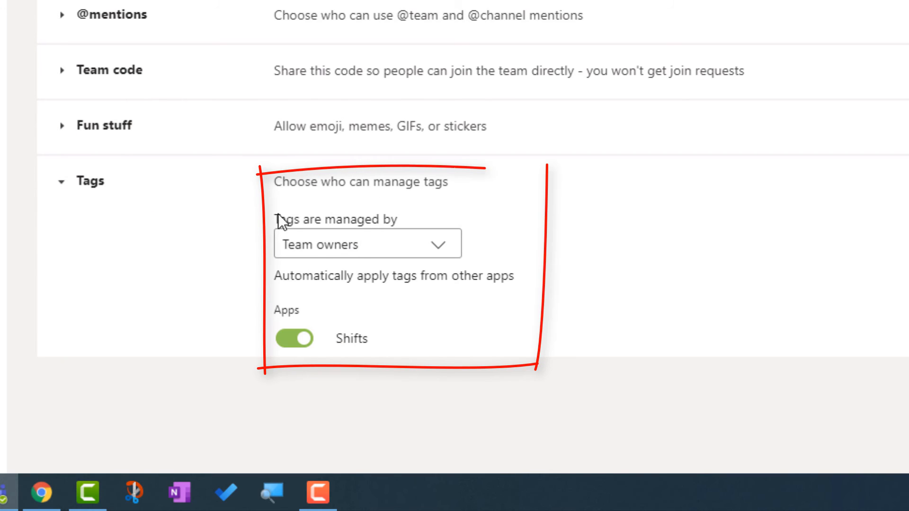
pyautogui.click(439, 246)
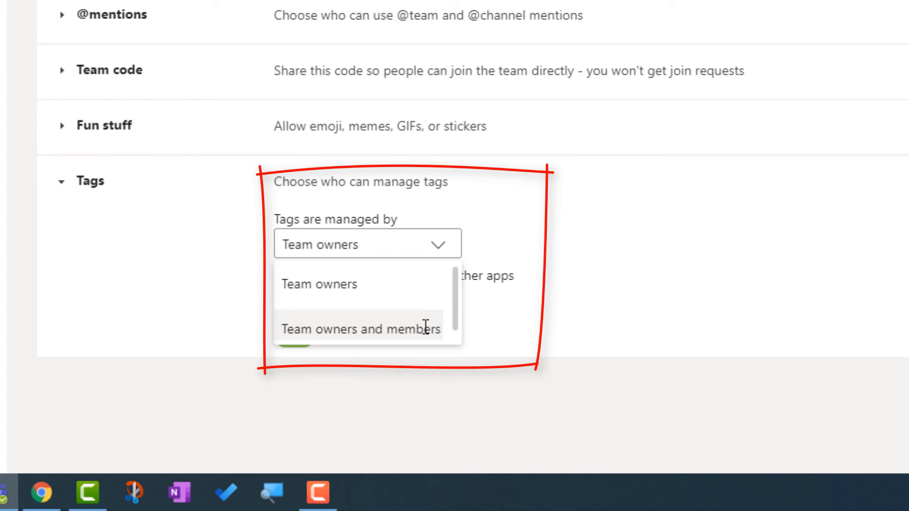
pyautogui.click(436, 247)
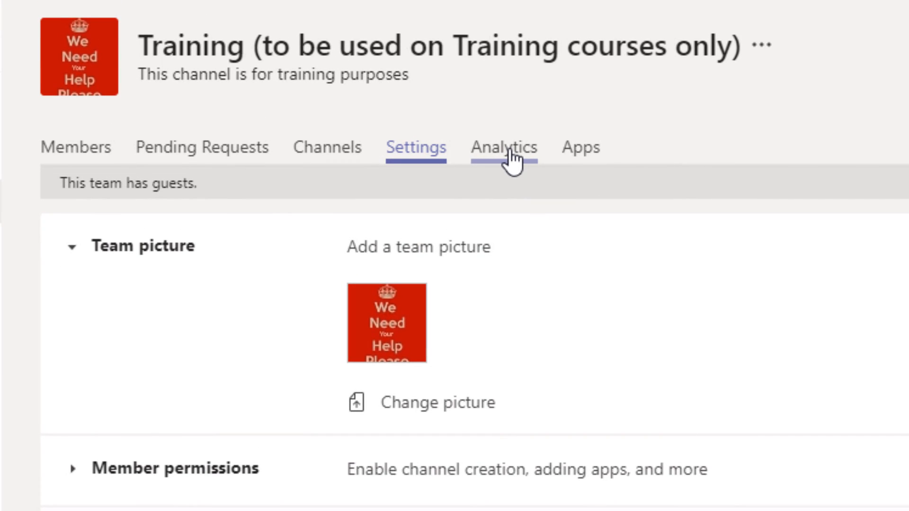
# Open the team's analytics and look through the summary, inactive channels, meetings and engagement charts.
pyautogui.click(511, 153)
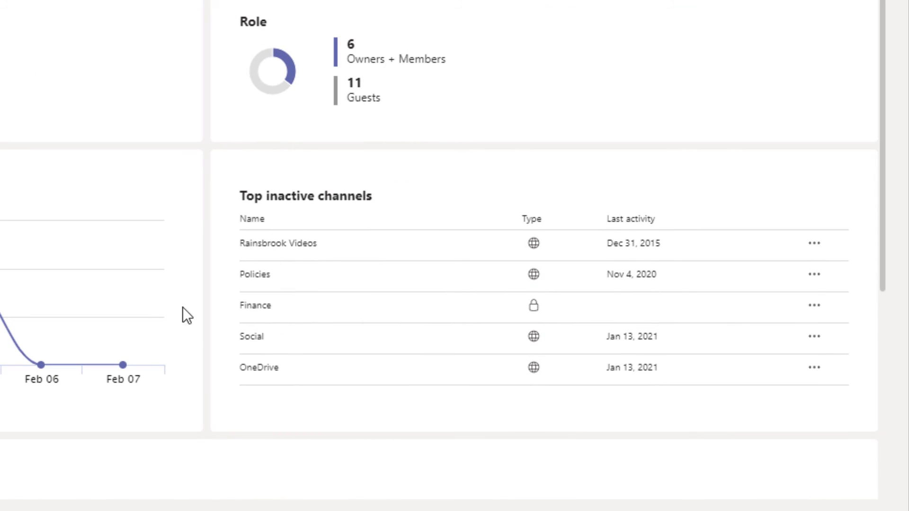
pyautogui.scroll(-4, 263, 329)
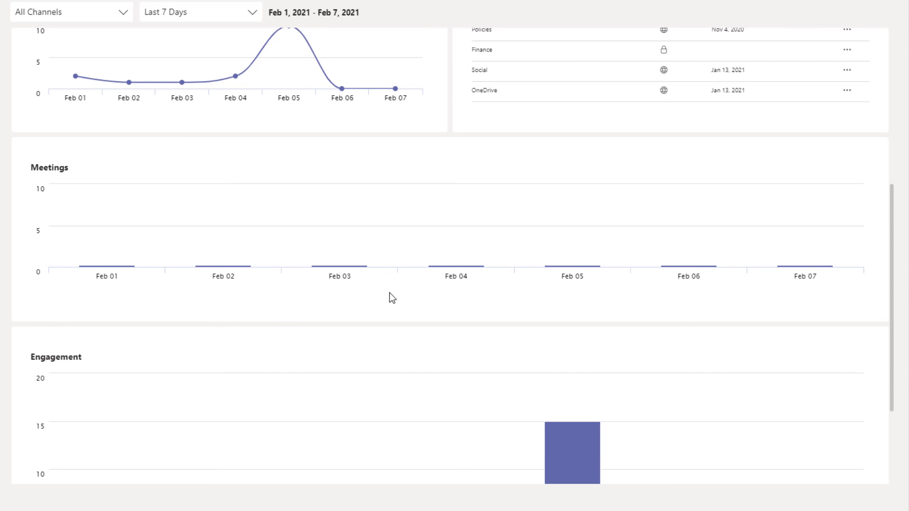
pyautogui.scroll(-3, 311, 293)
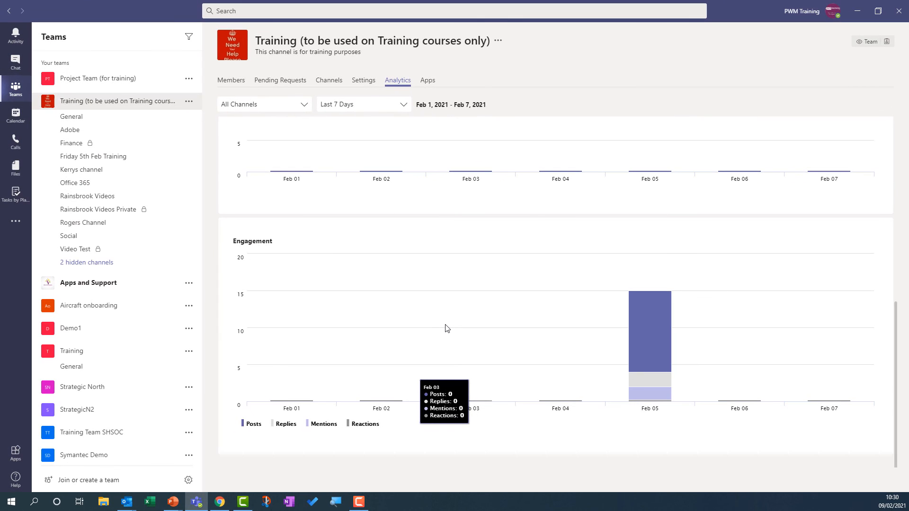
pyautogui.scroll(6, 446, 326)
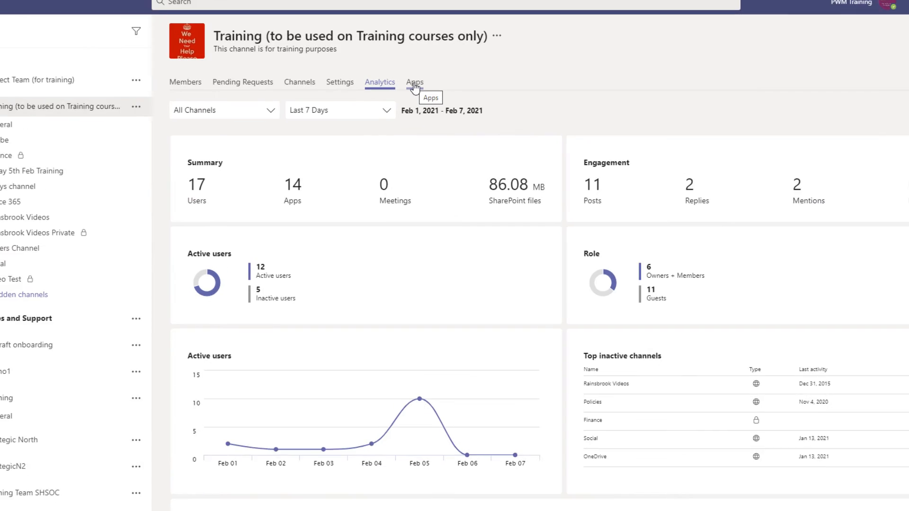
# Open the team's list of installed apps and look through it.
pyautogui.click(373, 91)
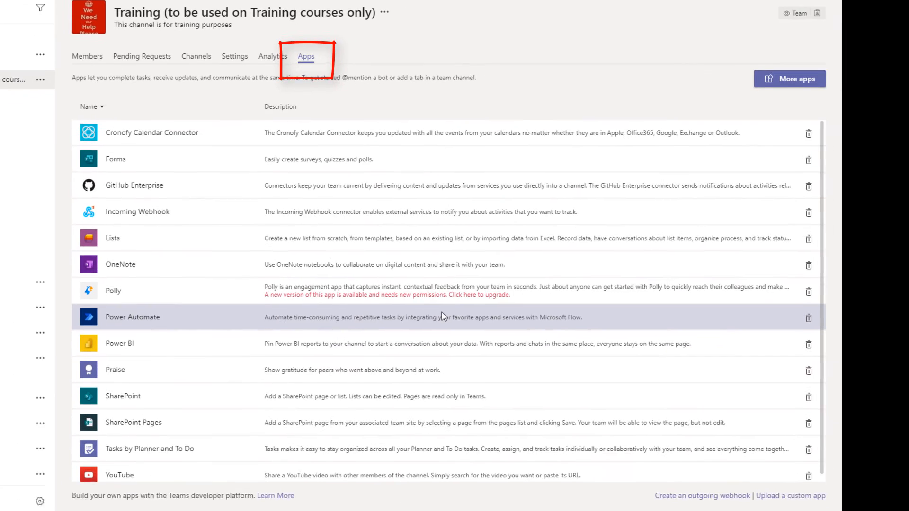
pyautogui.scroll(-1, 206, 308)
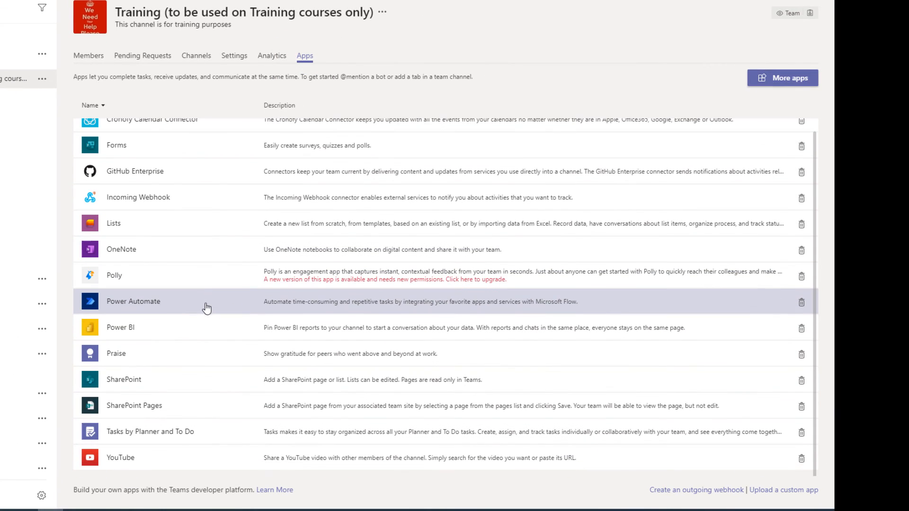
pyautogui.scroll(1, 206, 311)
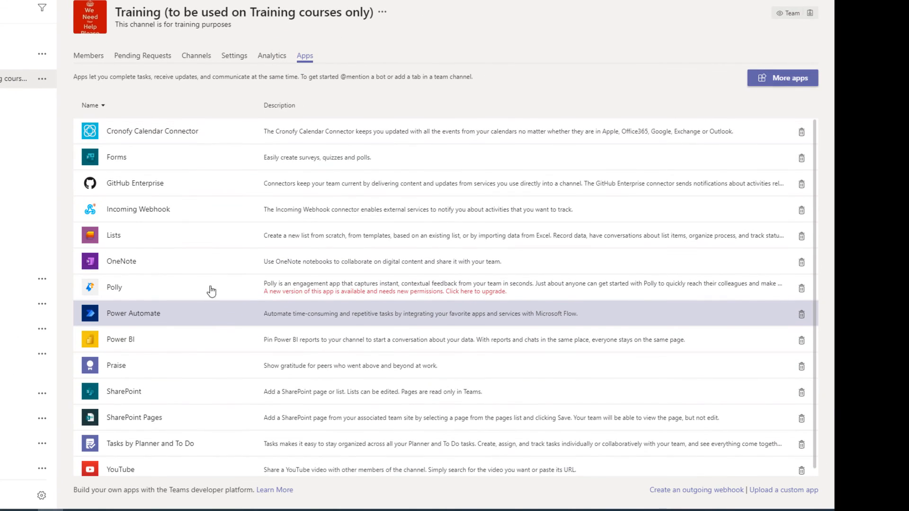